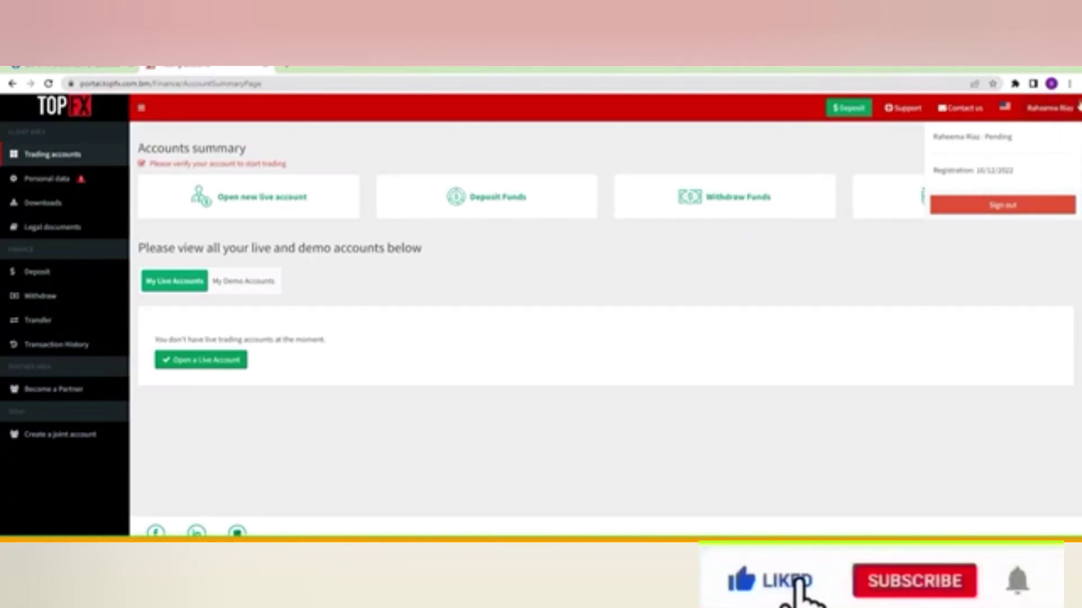
View the profile's verification status and open the live account application form
left_click(1060, 109)
left_click(1059, 111)
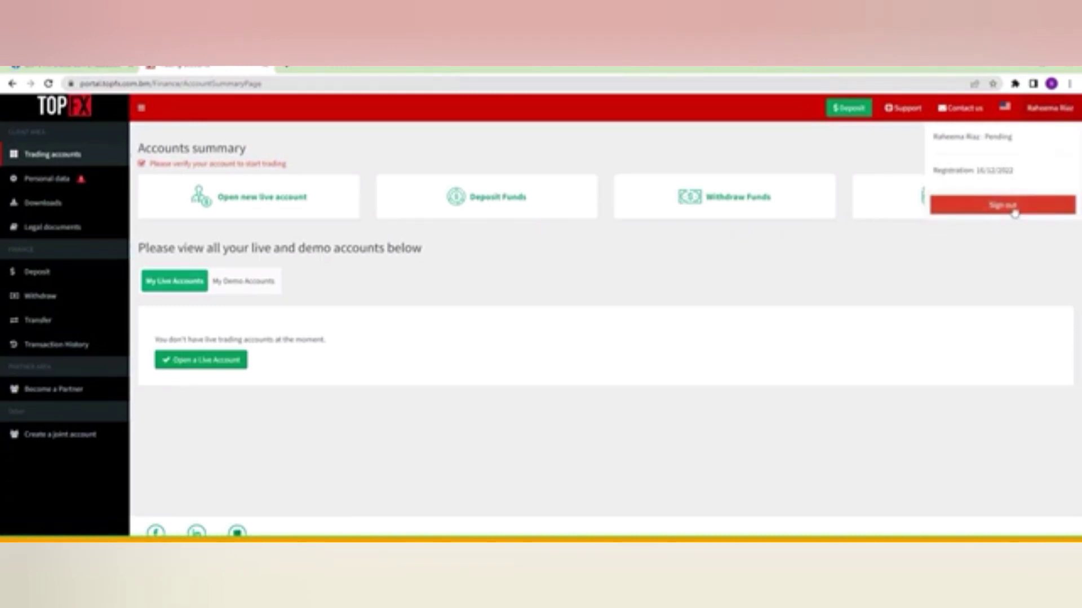
left_click(949, 258)
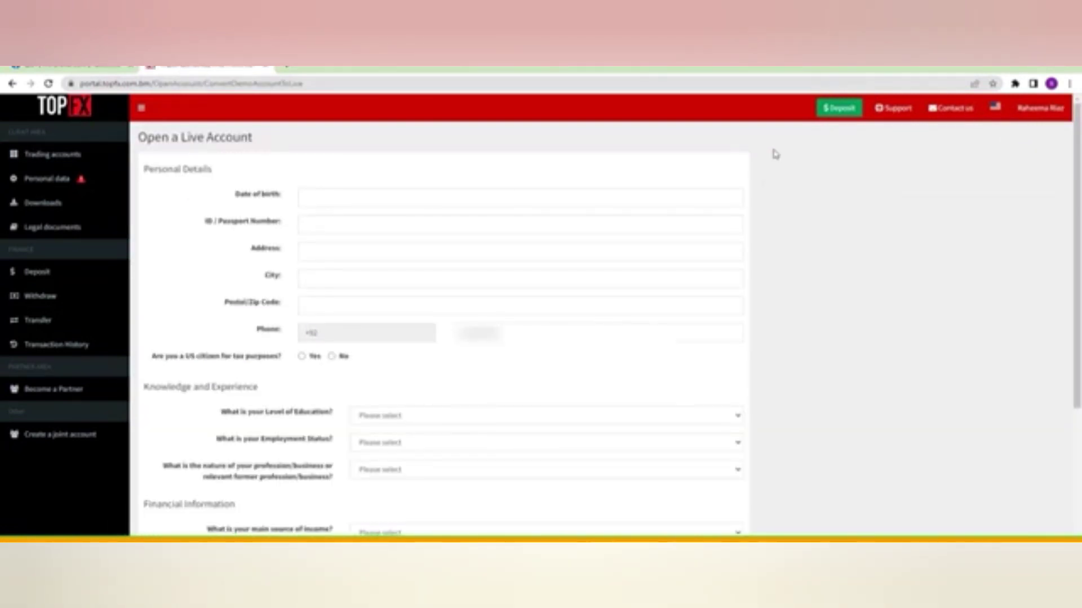
Fill in the applicant's date of birth, ID or passport number, address and city in the personal details
left_click(582, 199)
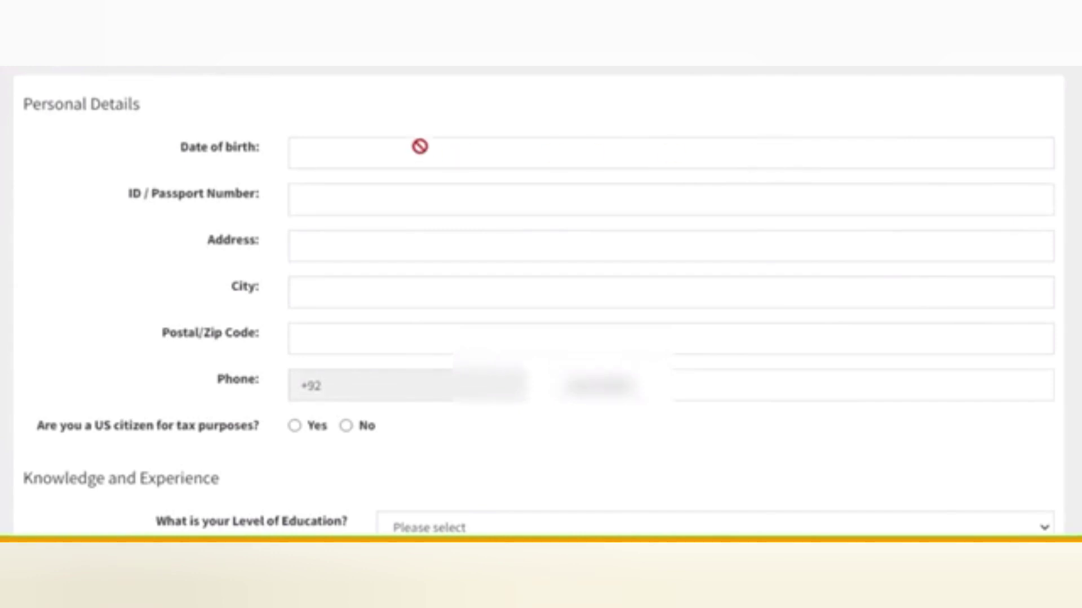
type("02/12/1999")
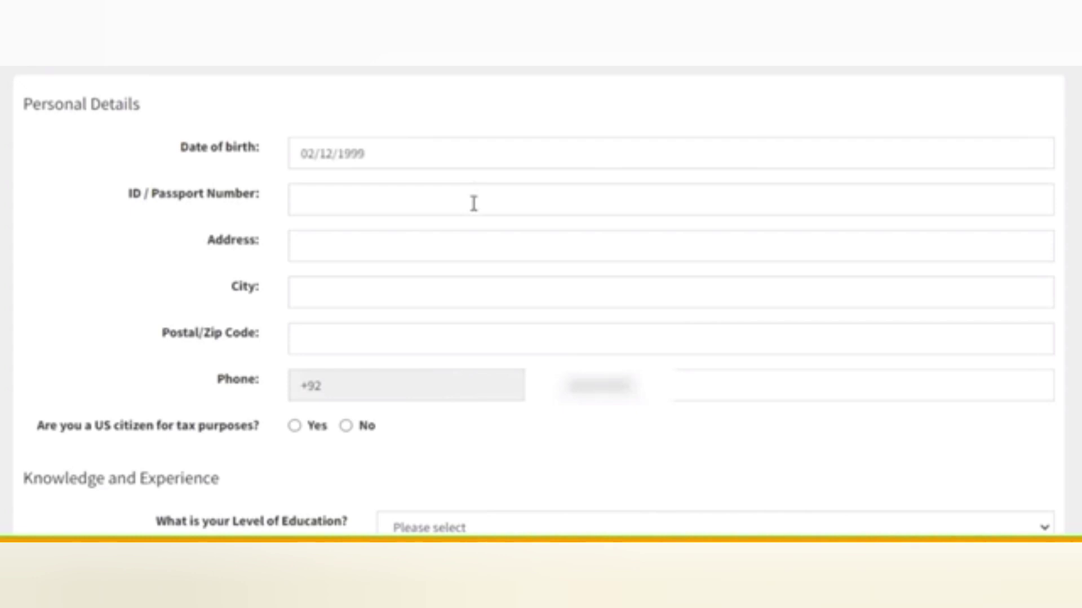
right_click(473, 203)
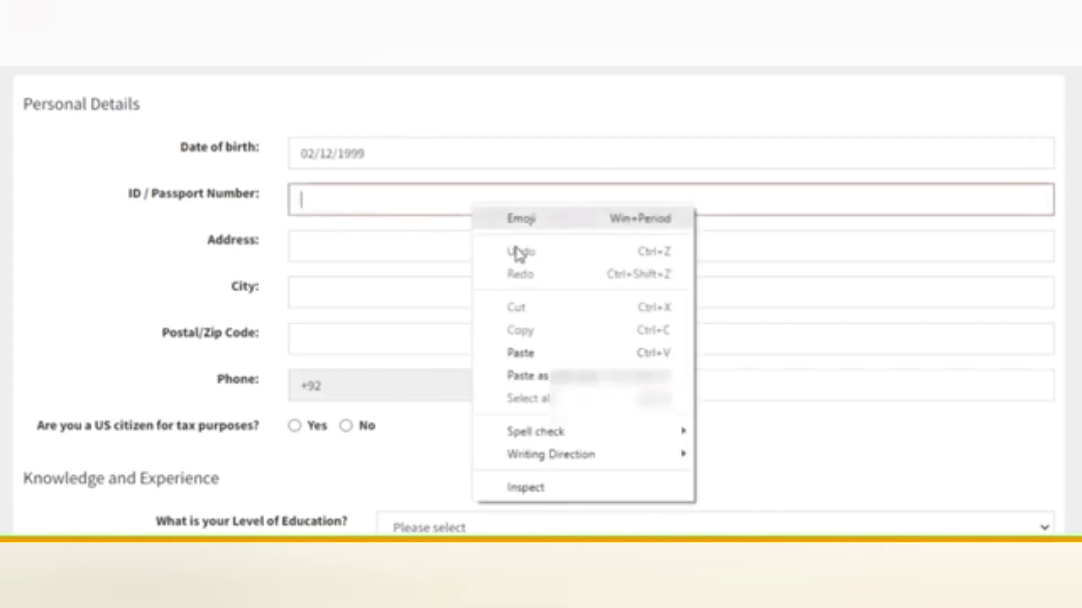
left_click(565, 353)
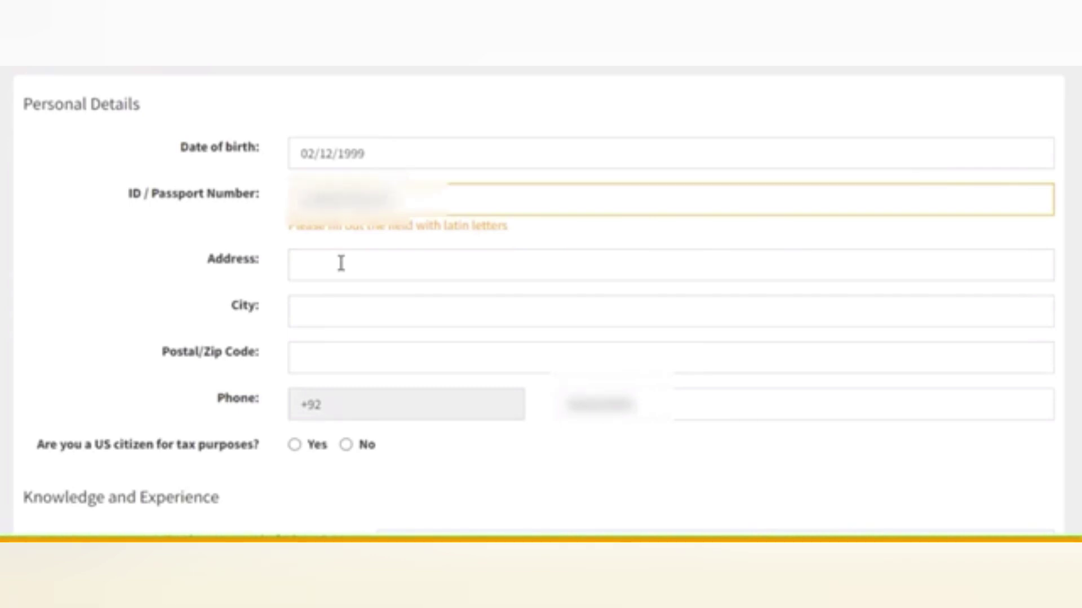
left_click(332, 360)
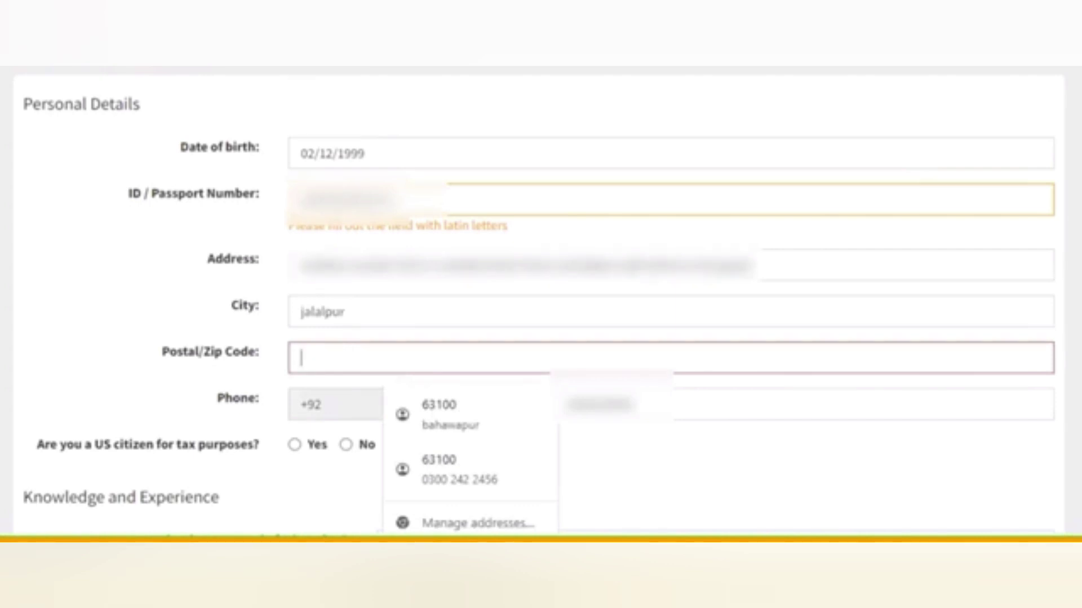
Search the web in a new browser tab for the postal code of the applicant's city
key("ctrl+t")
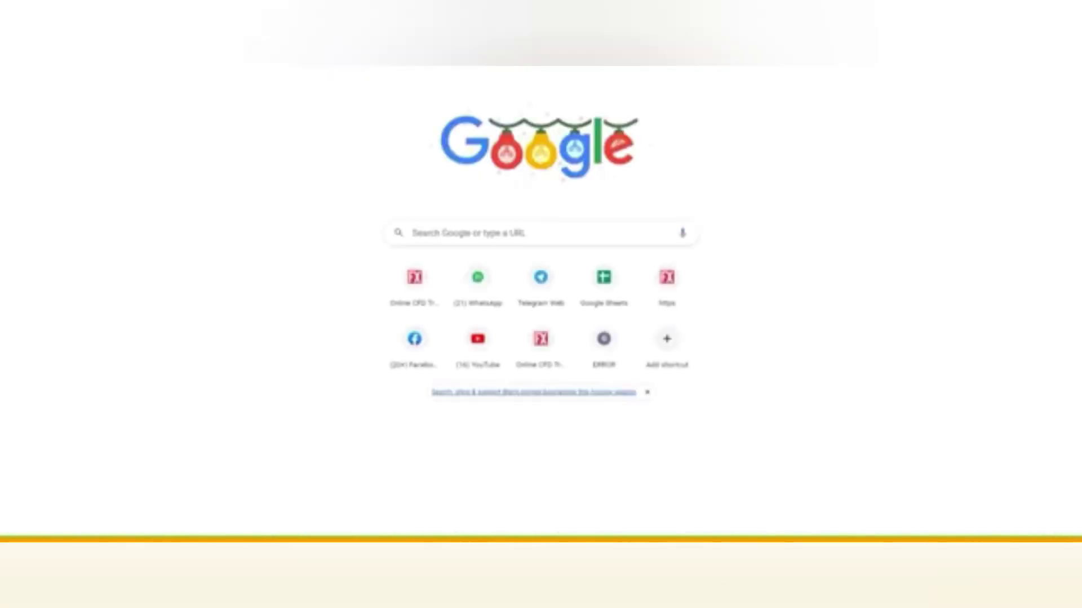
type("jalapeno poppers")
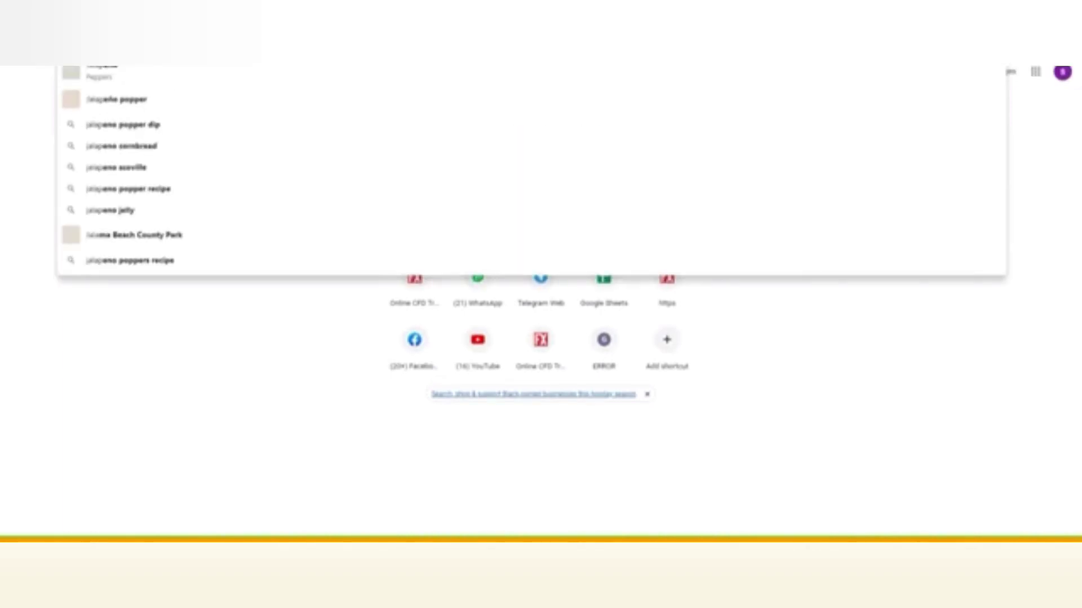
type("lpur postal code")
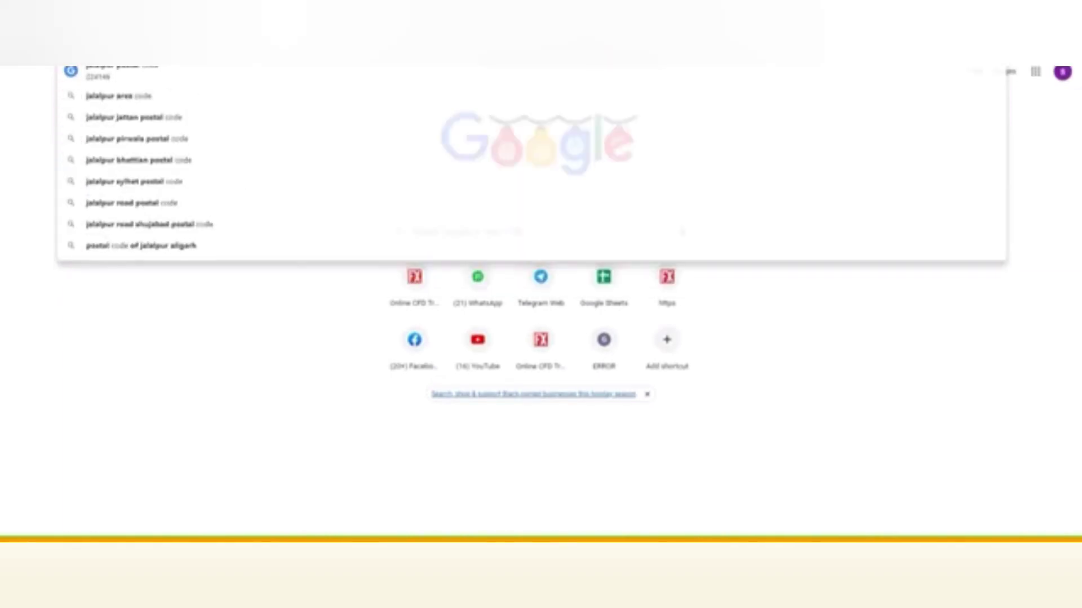
key("Return")
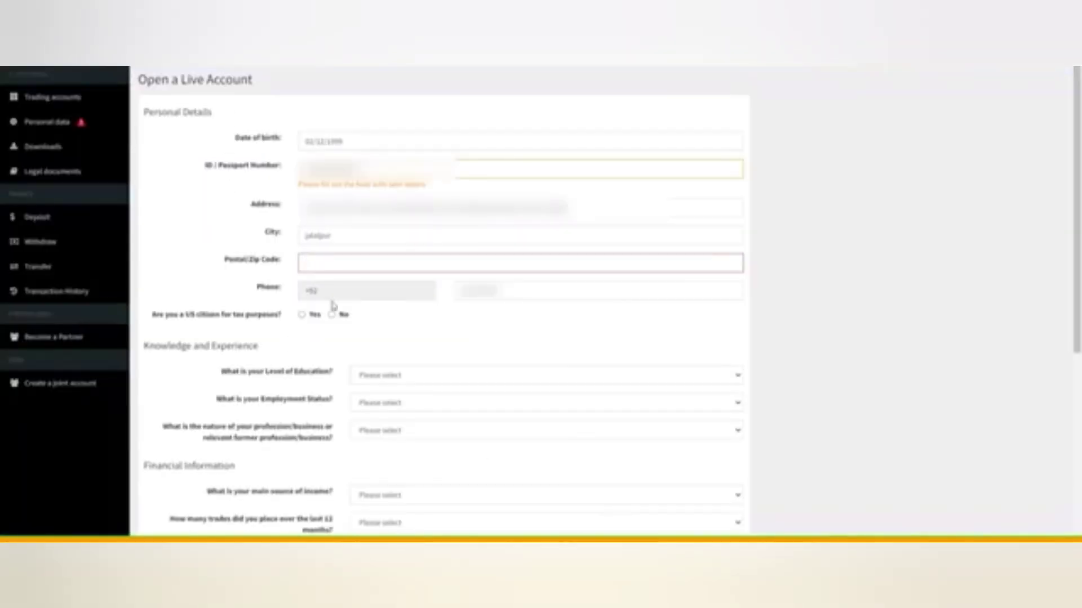
Return to the application form, enter the applicant's postal code and answer No to being a US citizen for tax purposes
left_click(356, 262)
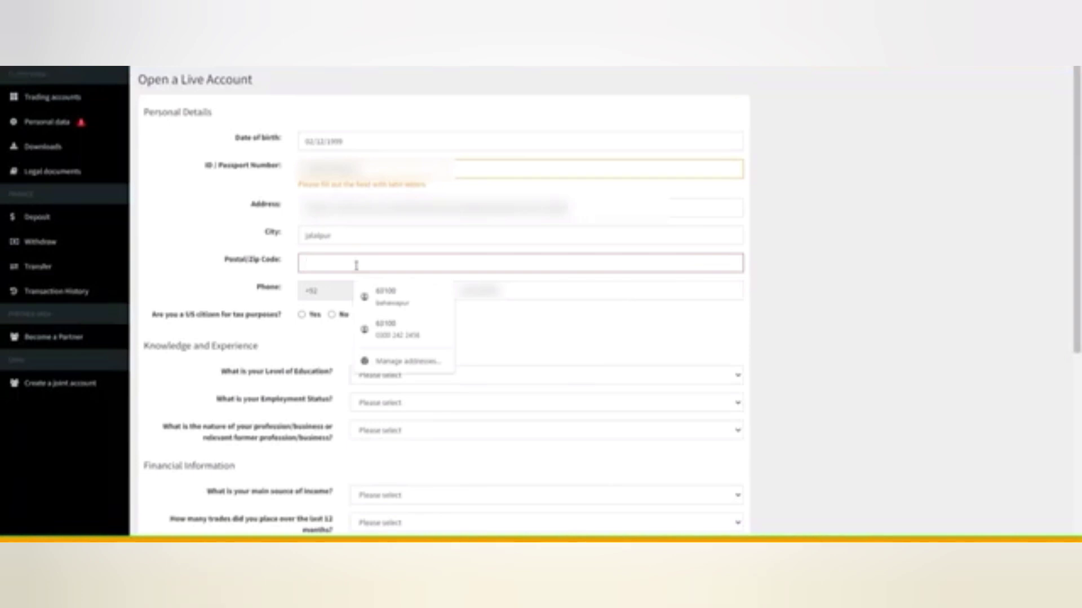
type("44600")
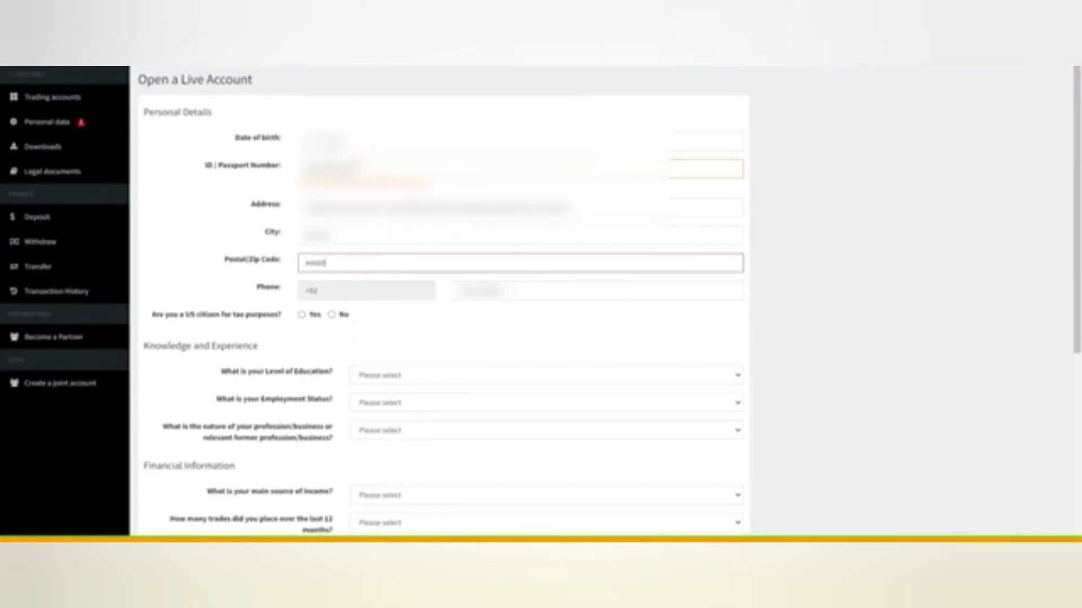
scroll(478, 281, "down", 1)
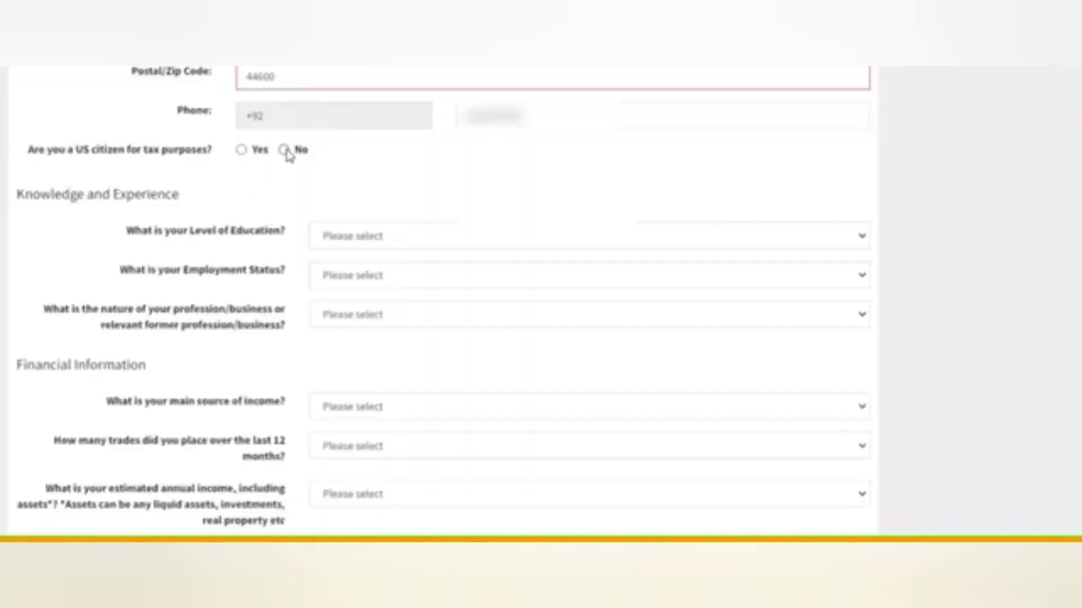
left_click(284, 150)
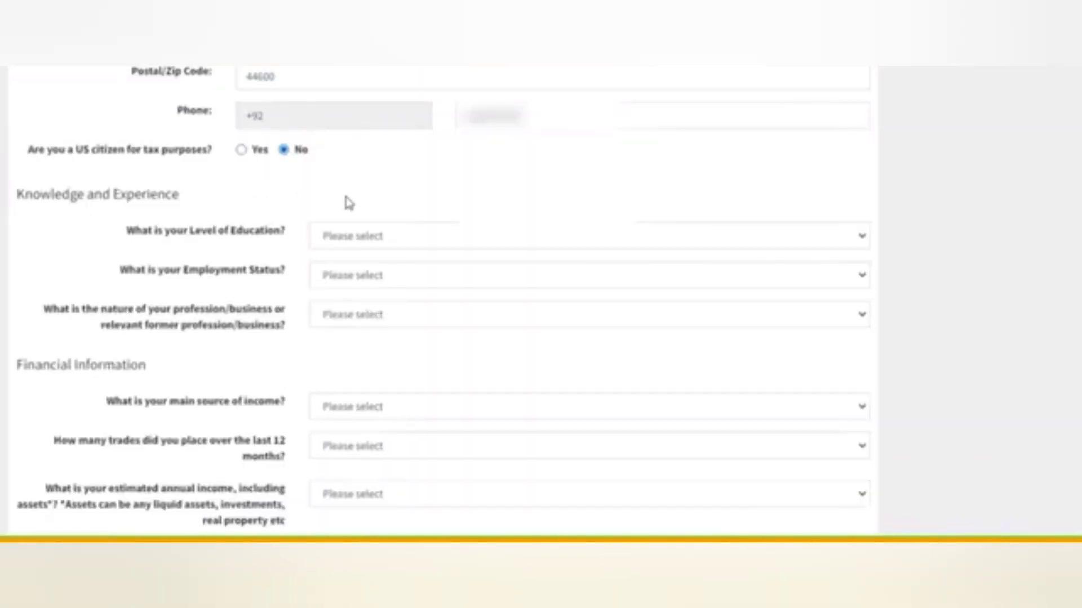
Set education to Secondary (High School), employment status to Employed and the nature of the profession to Administrative
scroll(345, 203, "down", 3)
left_click(859, 76)
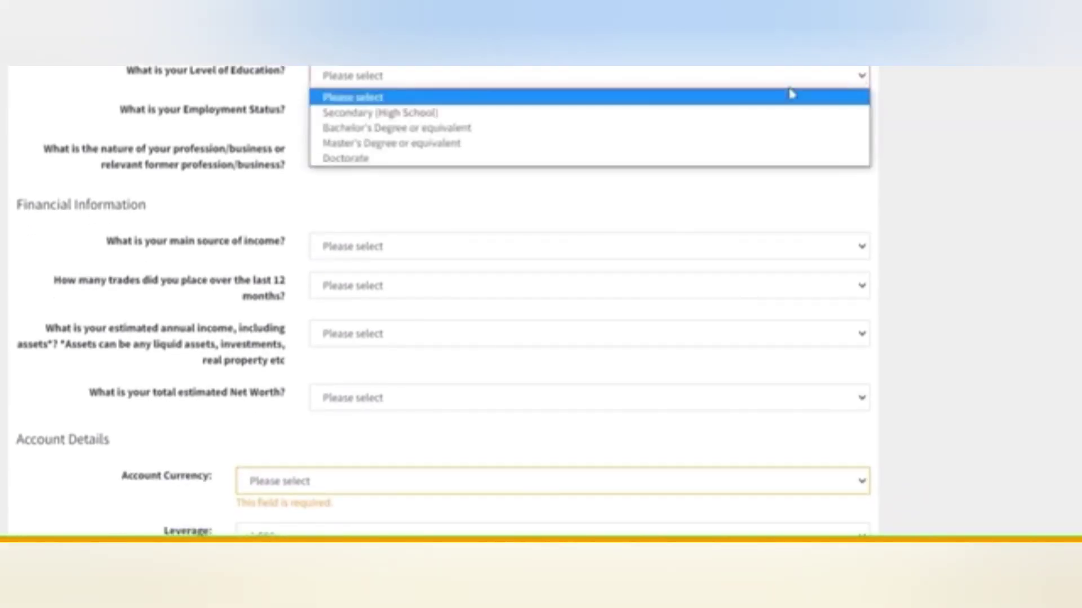
left_click(536, 113)
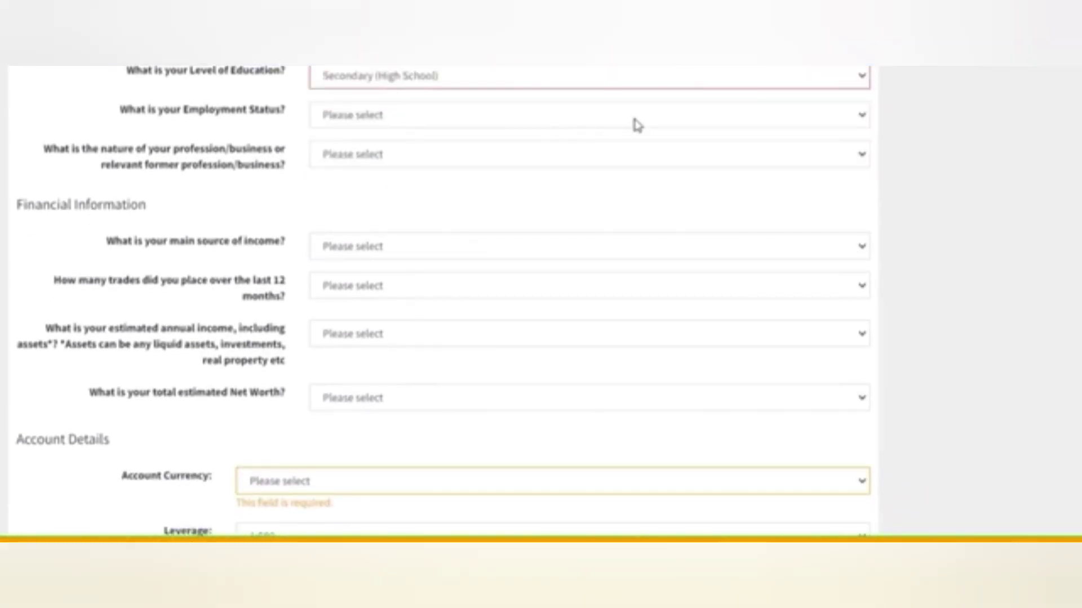
left_click(864, 116)
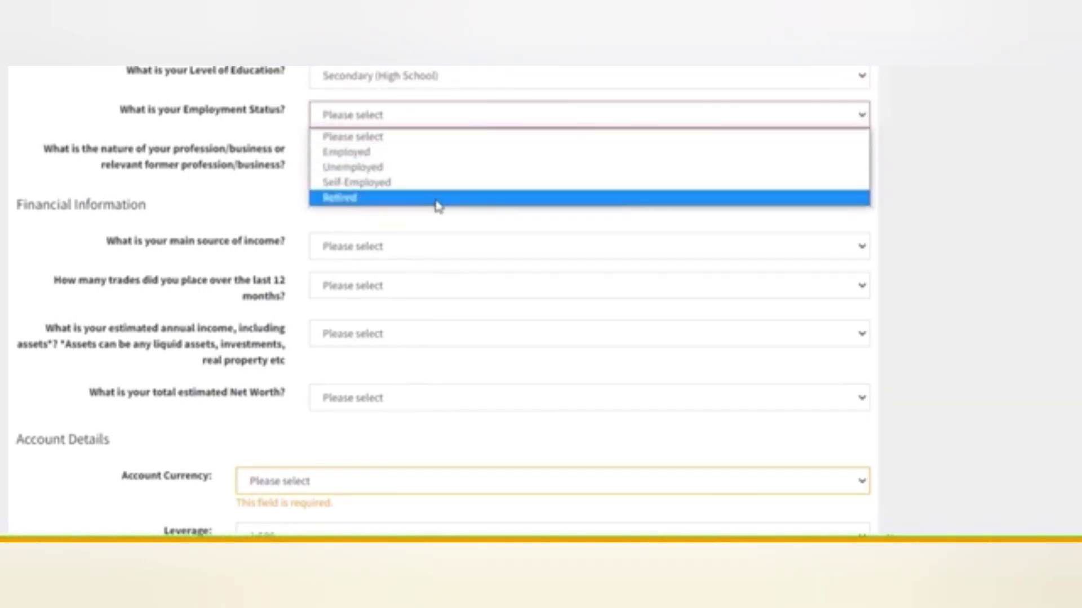
left_click(446, 158)
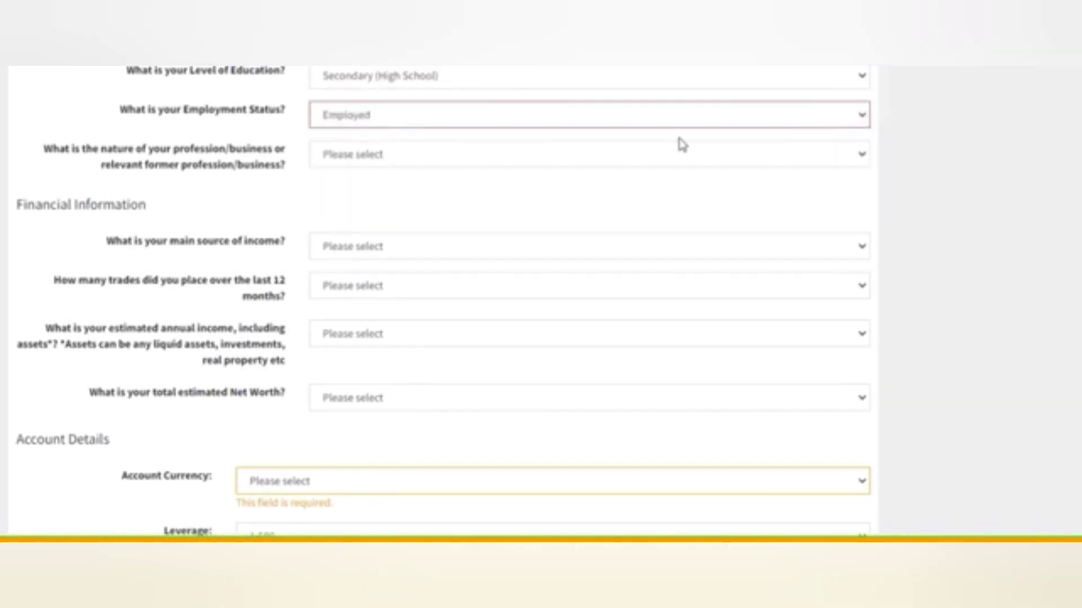
left_click(864, 150)
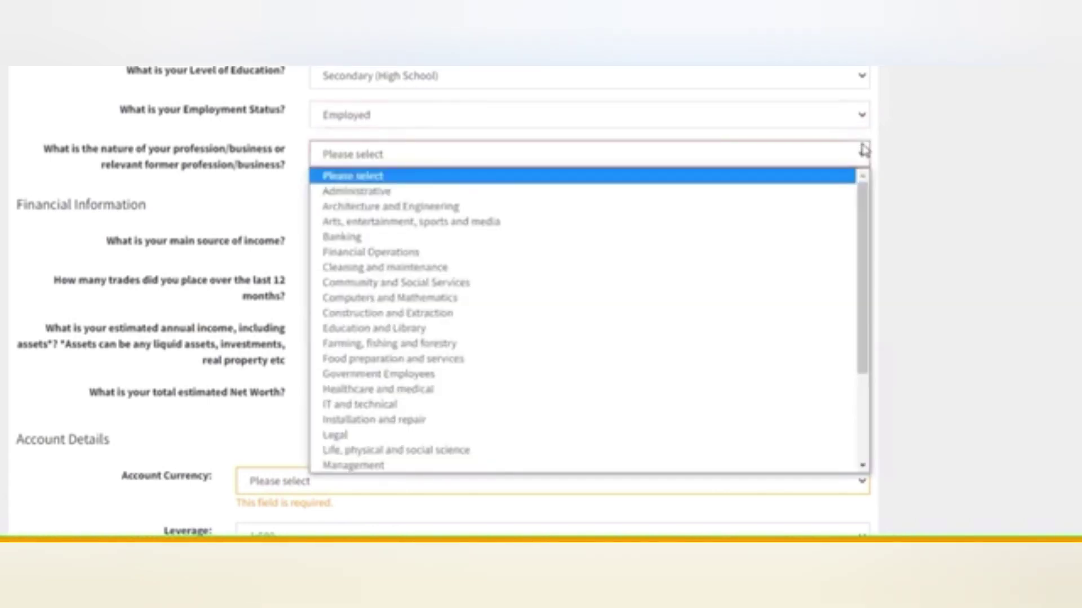
left_click(416, 194)
Set the main source of income to Employment and the trades placed over the last 12 months to 6-20
scroll(739, 248, "down", 3)
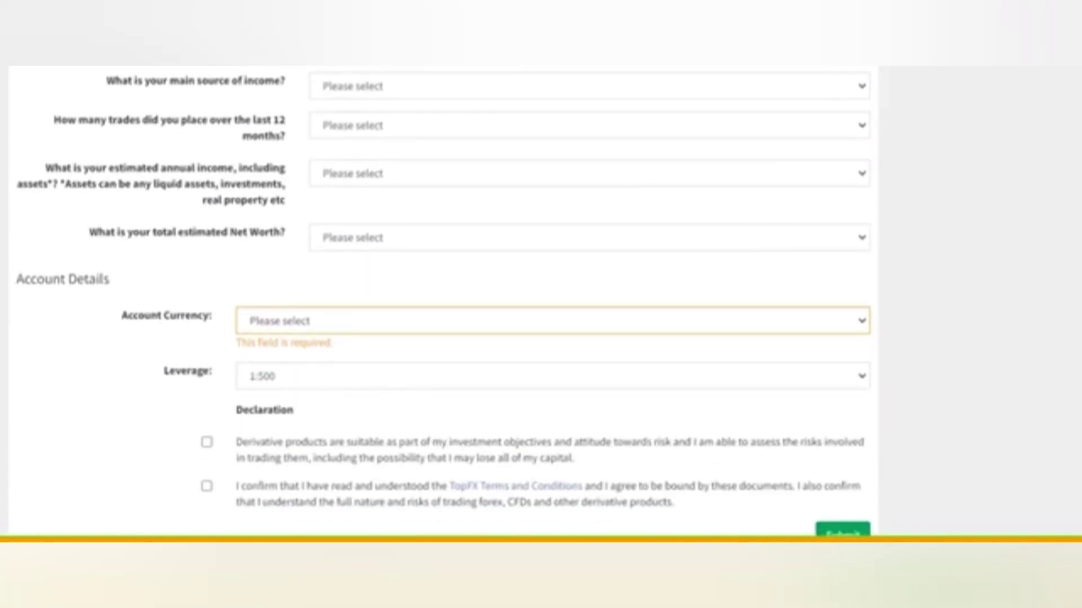
left_click(862, 93)
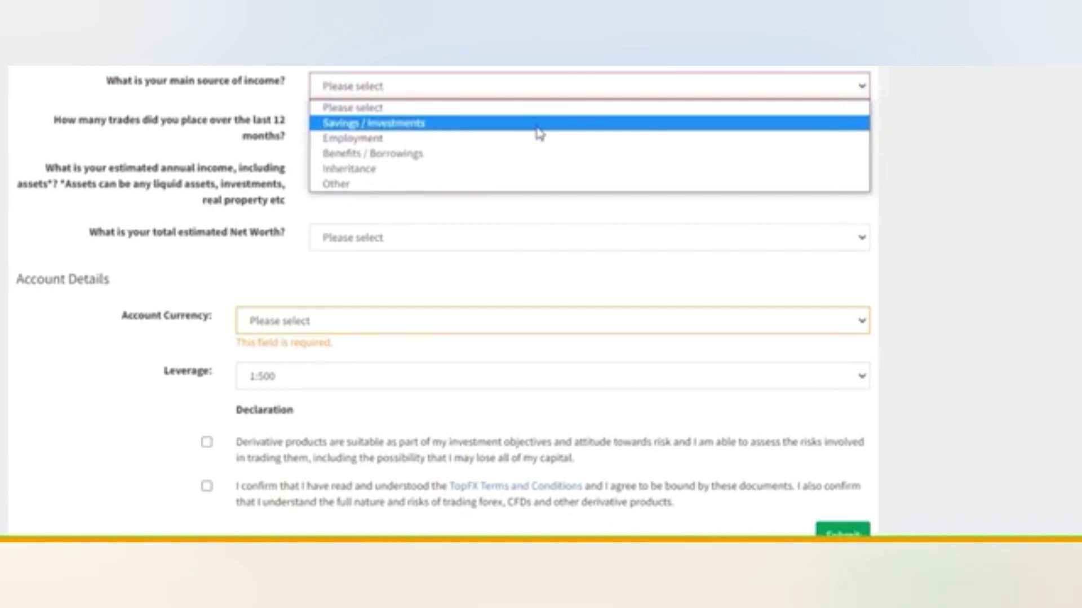
left_click(471, 144)
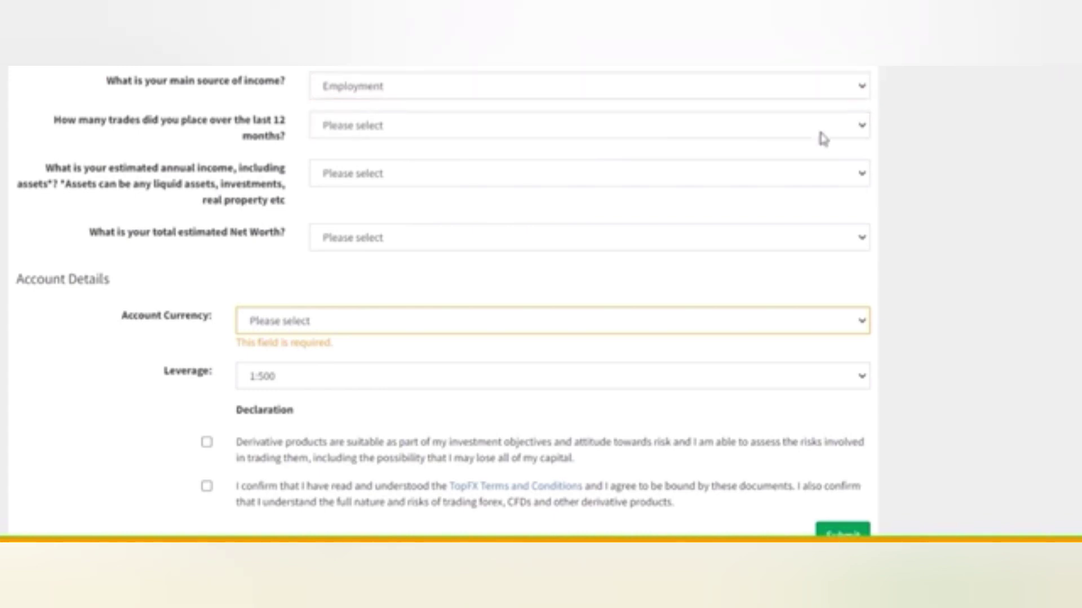
left_click(867, 125)
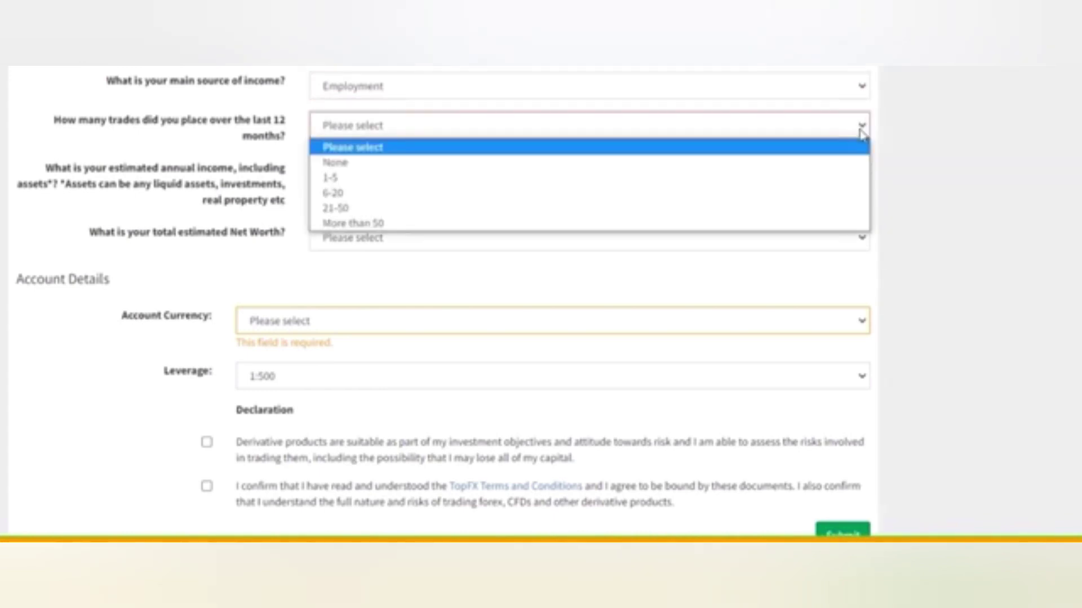
left_click(722, 194)
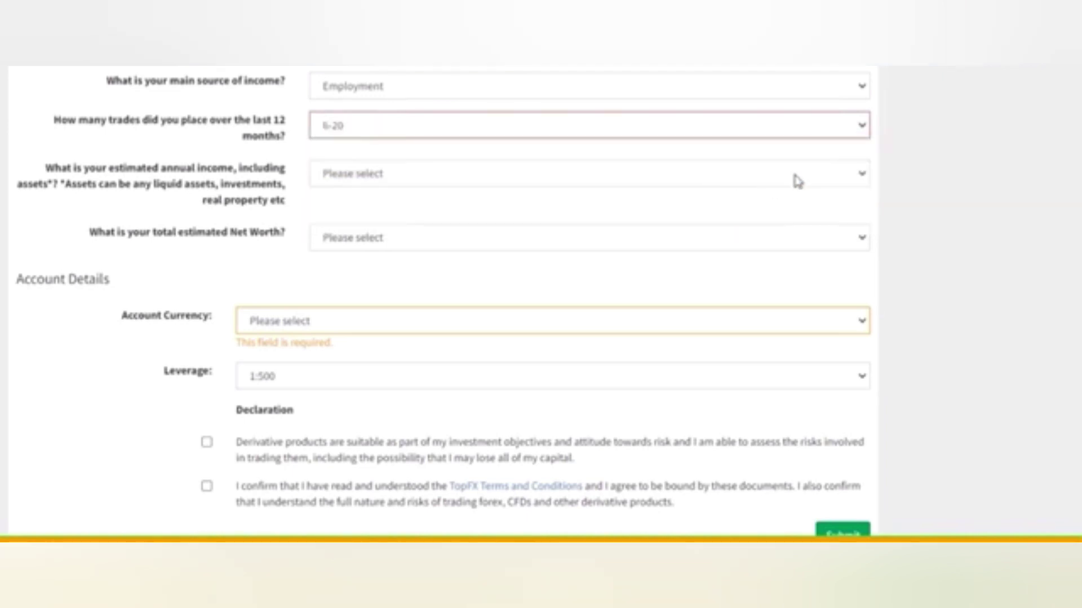
Set both the estimated annual income and the total estimated net worth to EUR 10,001 - EUR 50,000
left_click(861, 175)
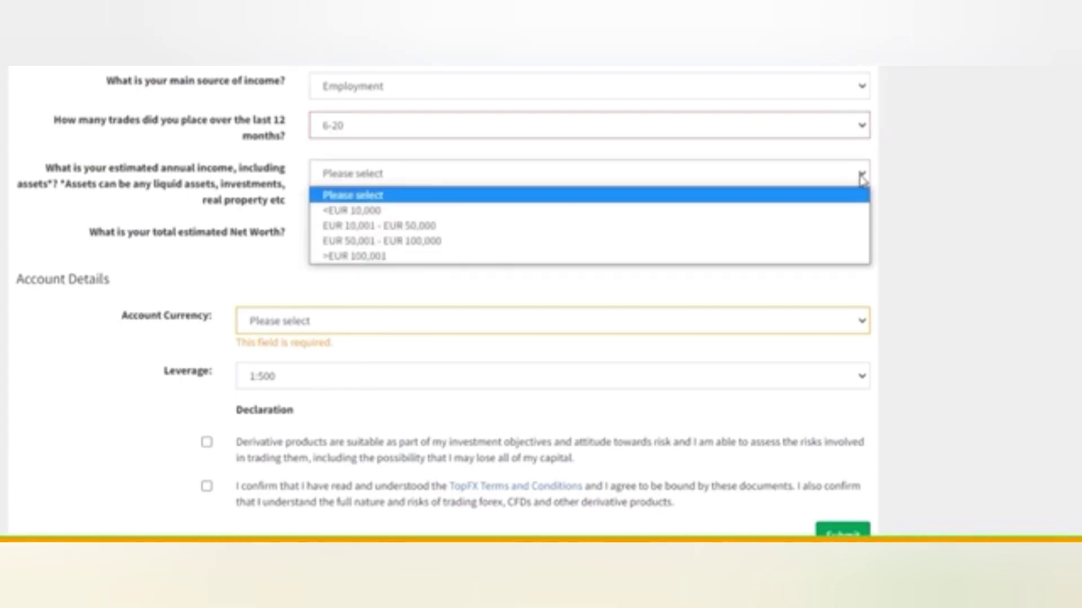
left_click(505, 227)
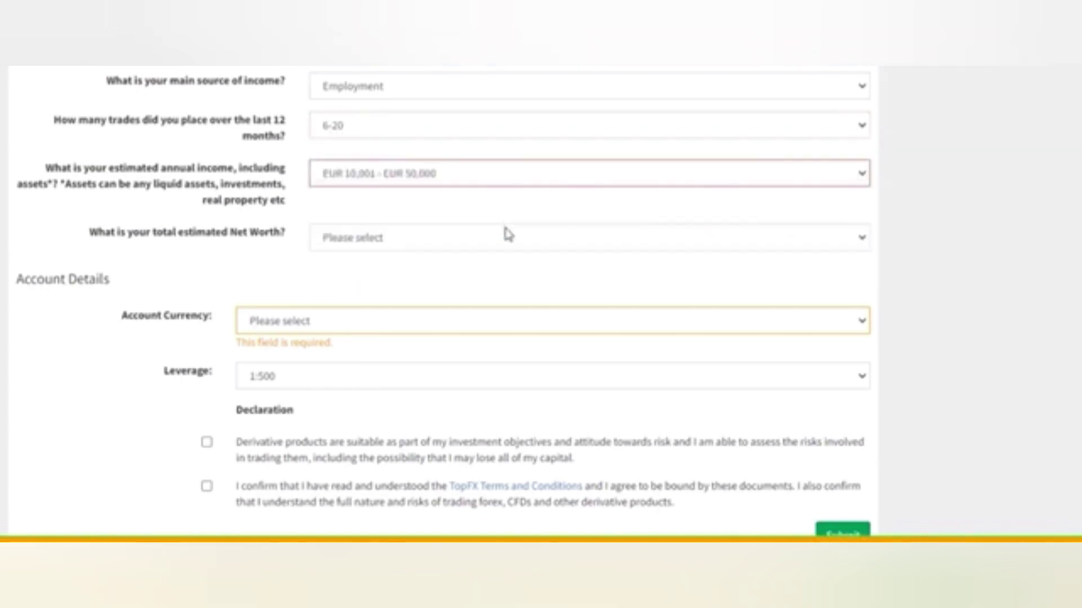
left_click(855, 241)
left_click(428, 289)
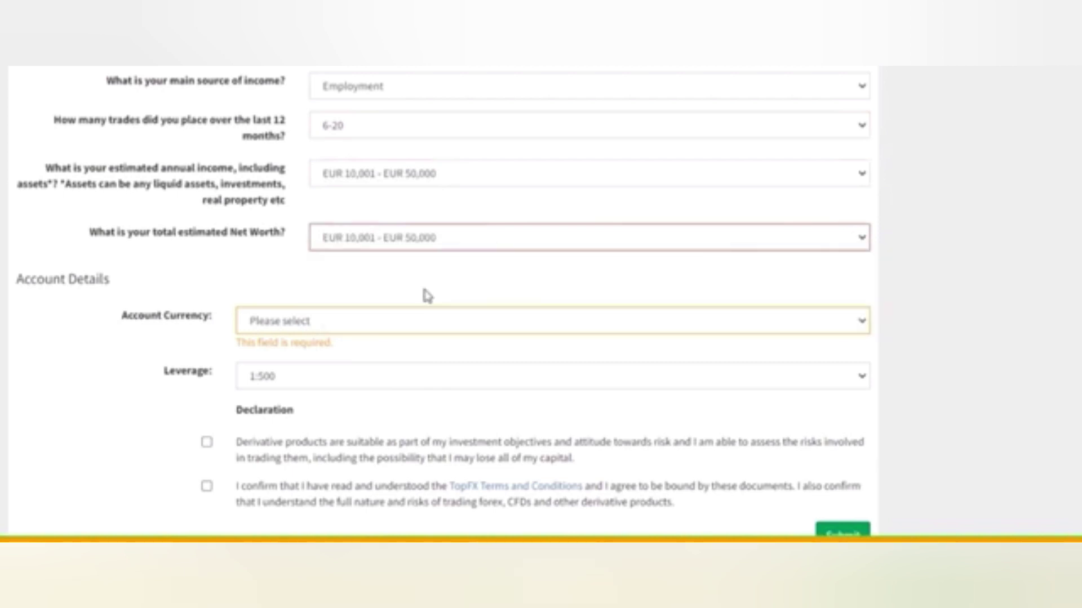
Set the account currency to USD, accept both declarations and submit the live account application
scroll(594, 272, "down", 3)
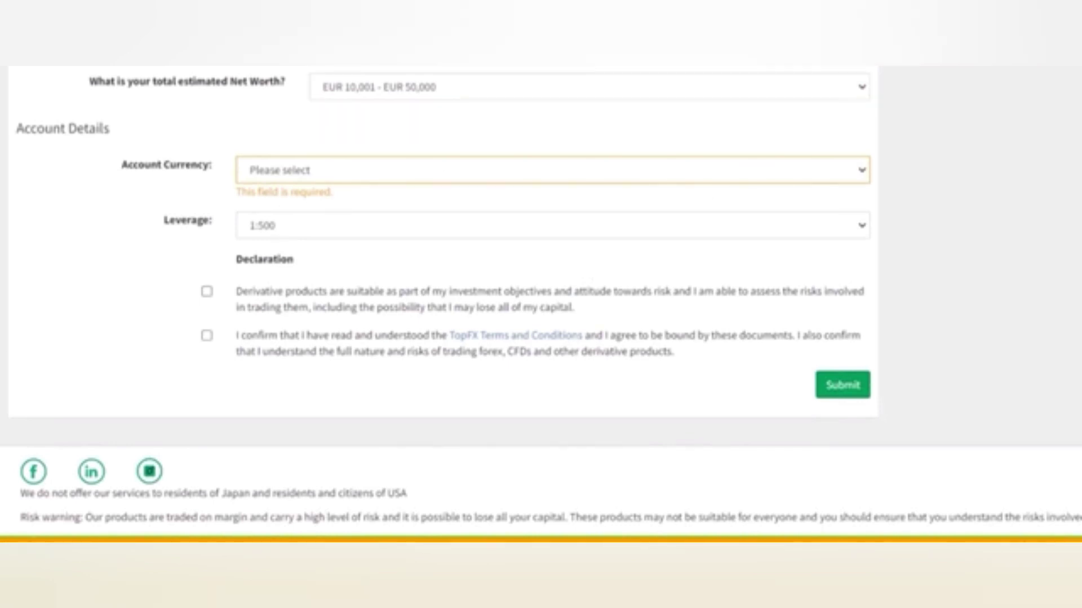
left_click(845, 166)
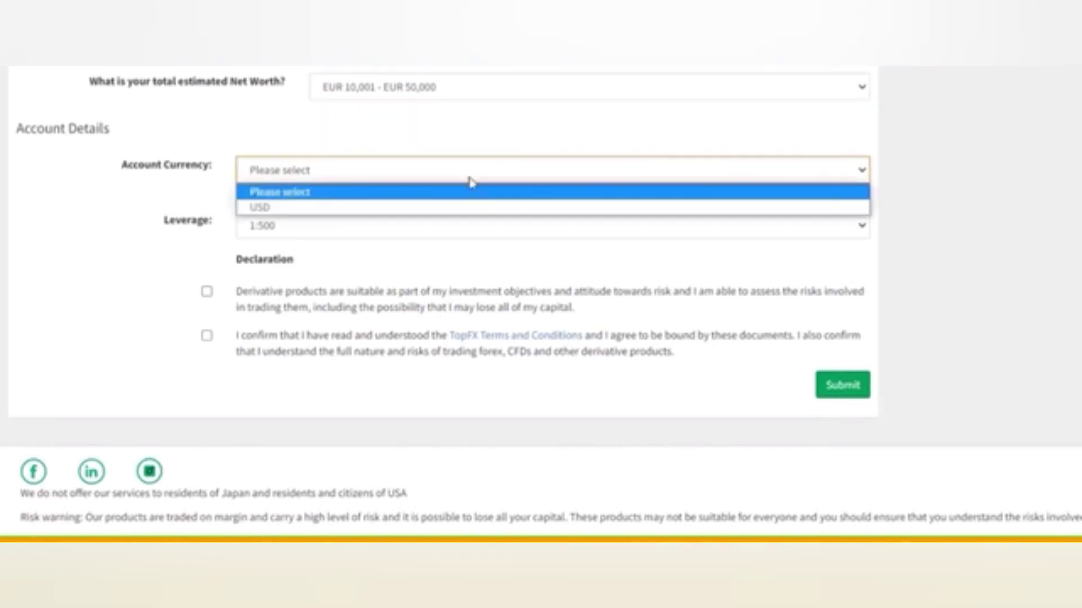
left_click(268, 208)
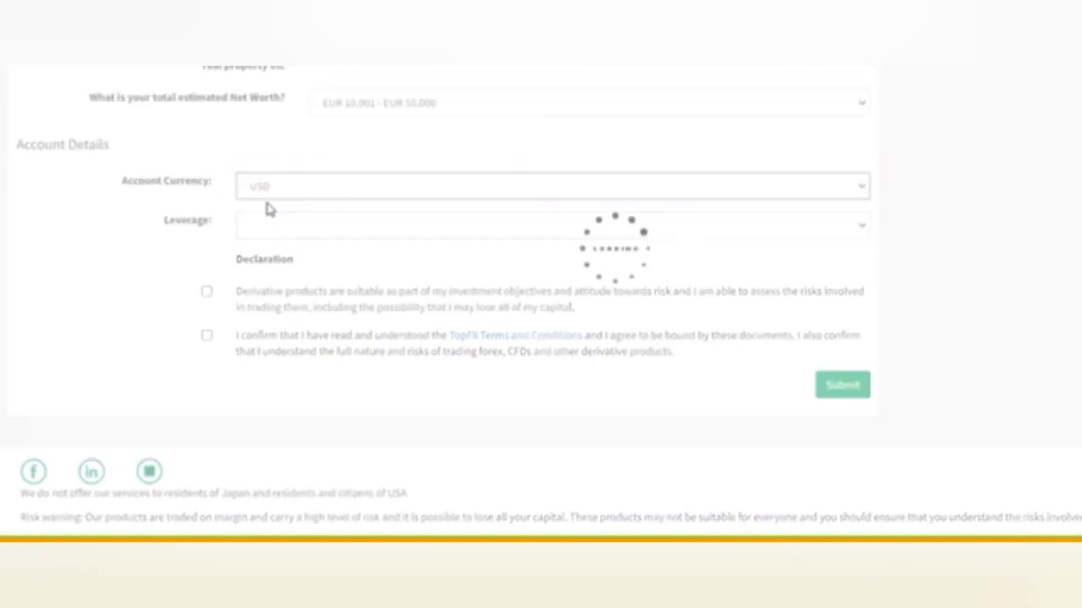
left_click(206, 291)
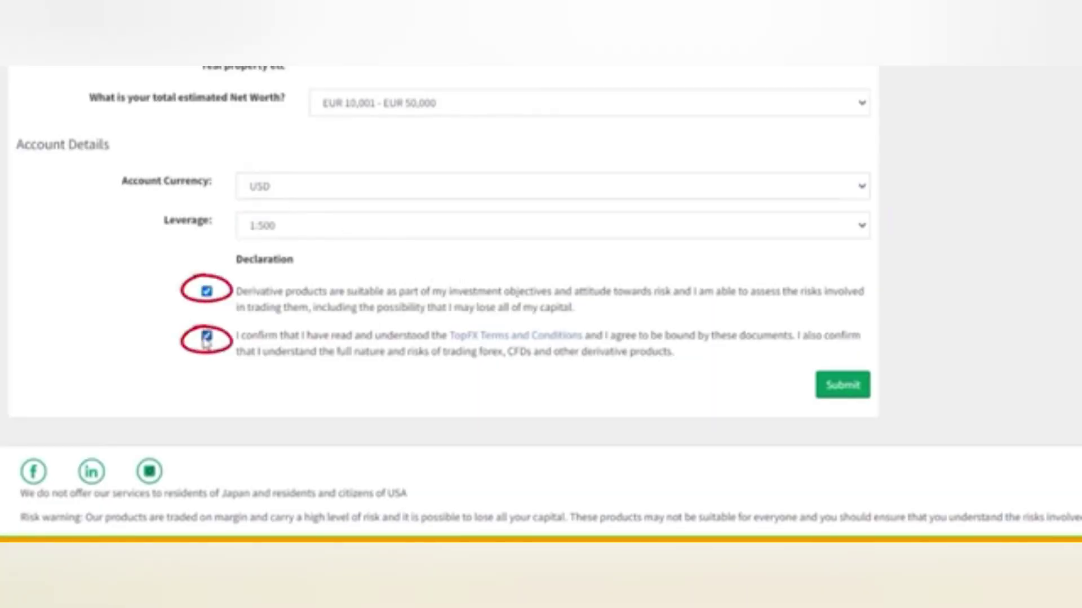
left_click(844, 385)
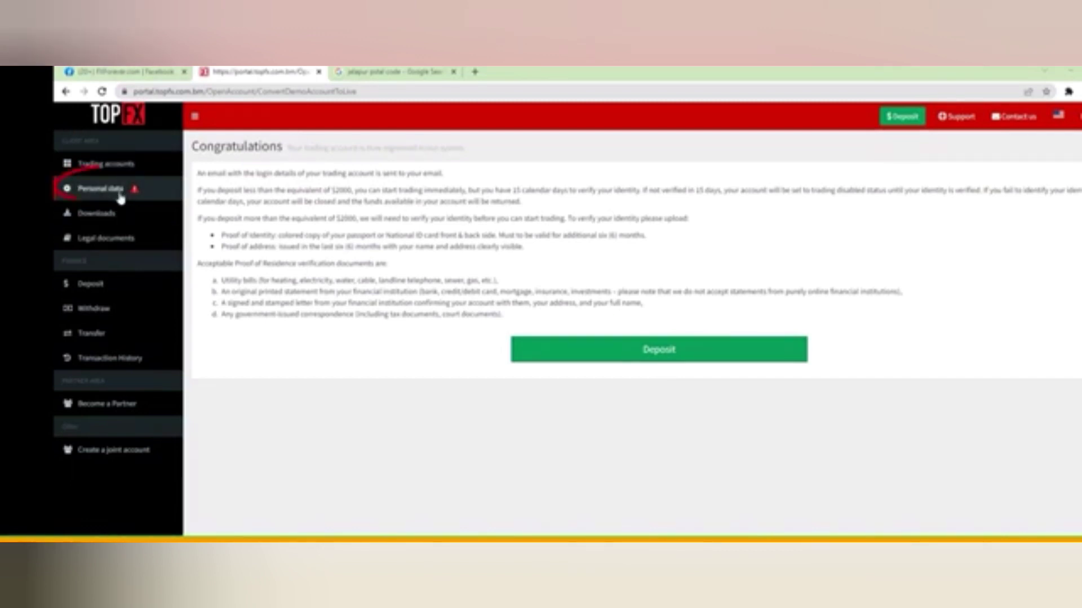
Open the personal data page and go to its section for uploading verification documents
left_click(102, 189)
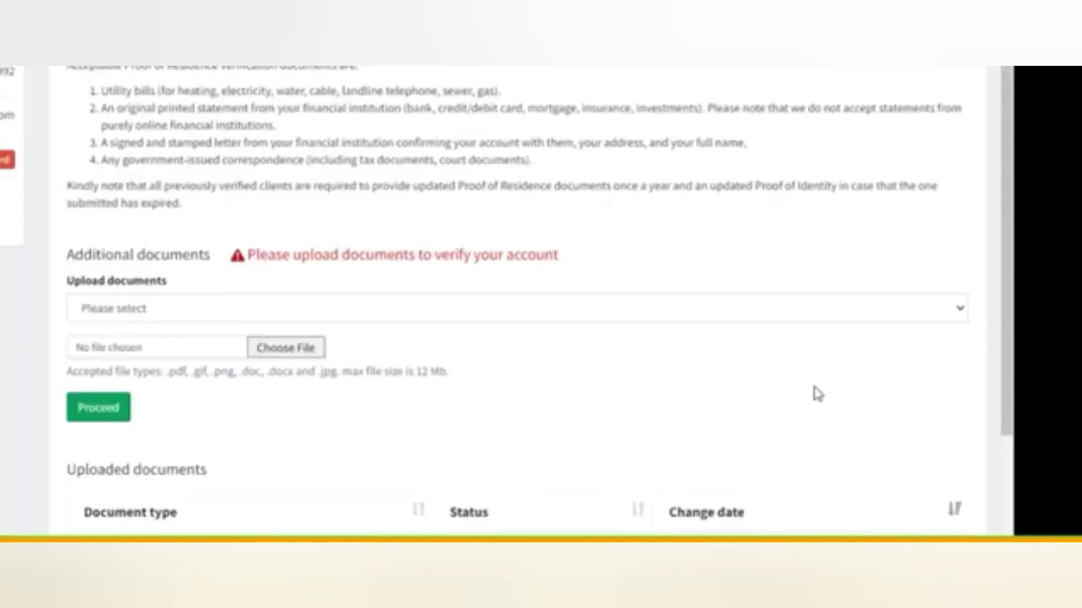
scroll(813, 394, "down", 3)
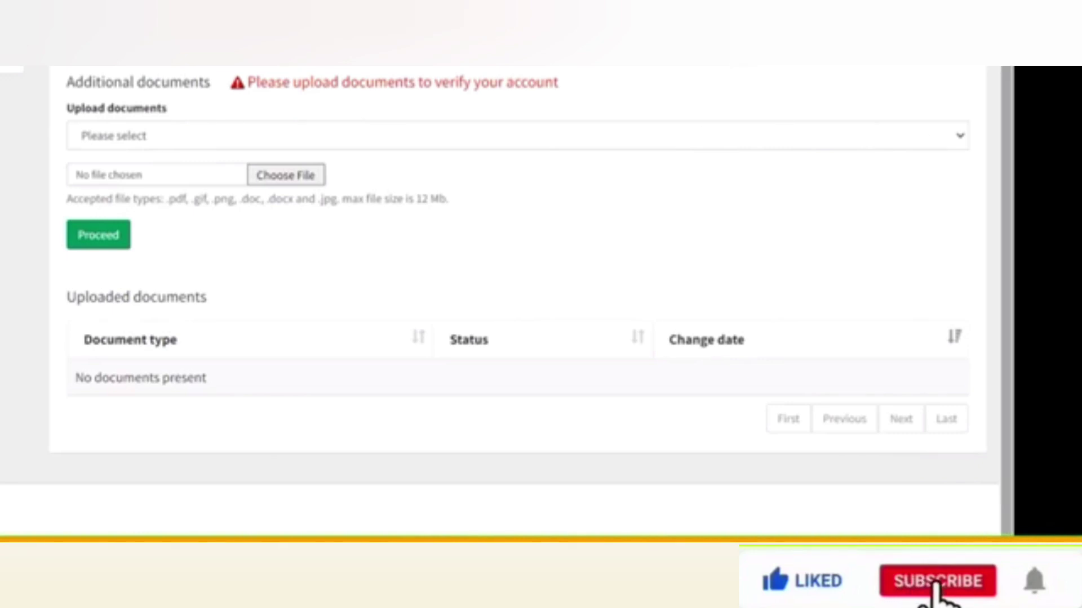
Upload an identity document file as Proof of Identity and submit it for account verification
left_click(932, 141)
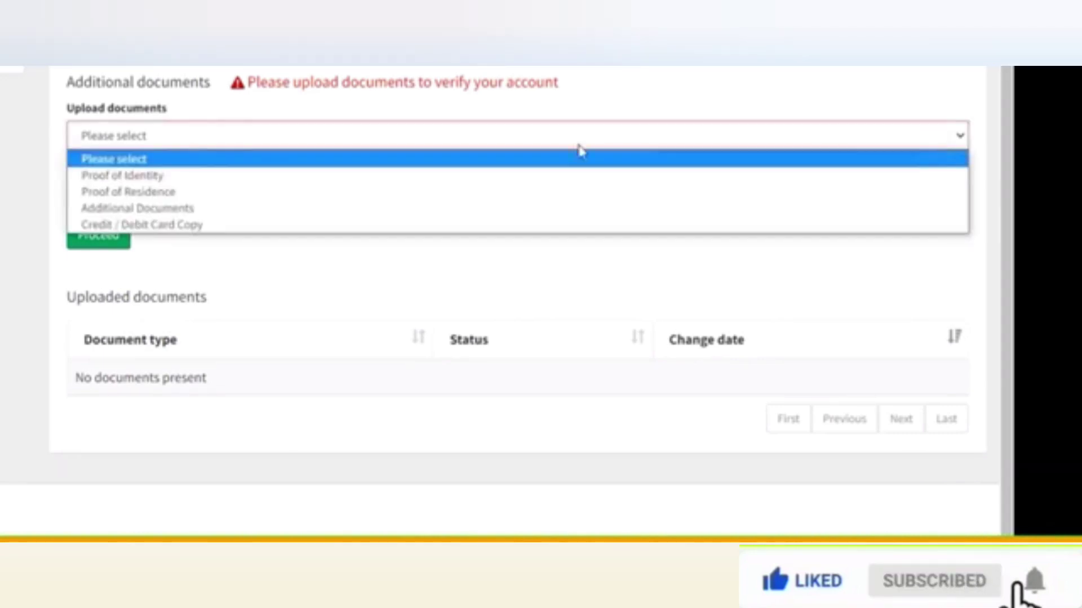
left_click(133, 177)
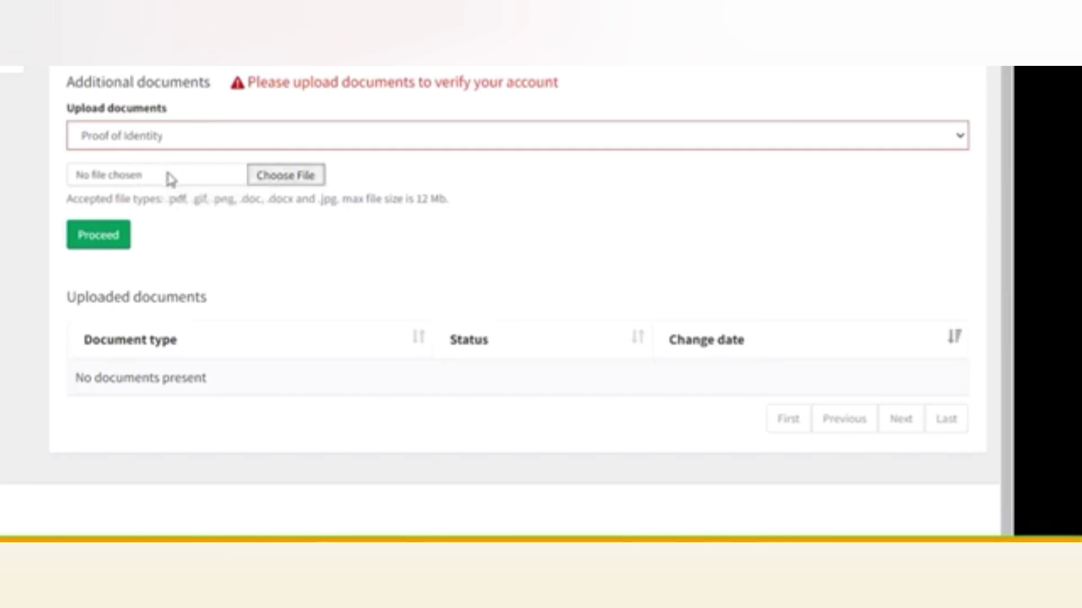
left_click(264, 184)
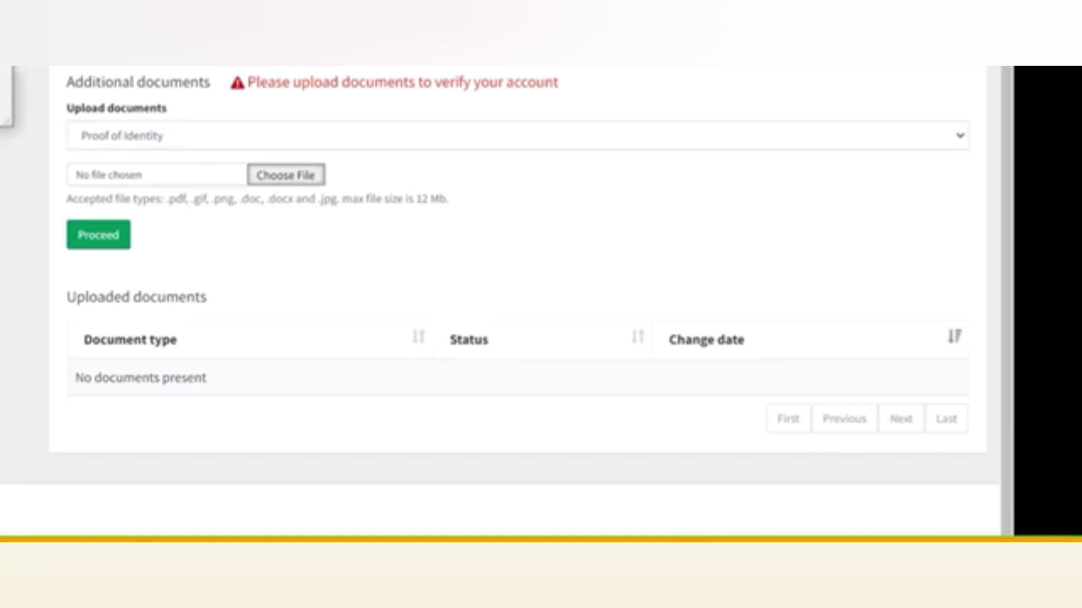
key("Return")
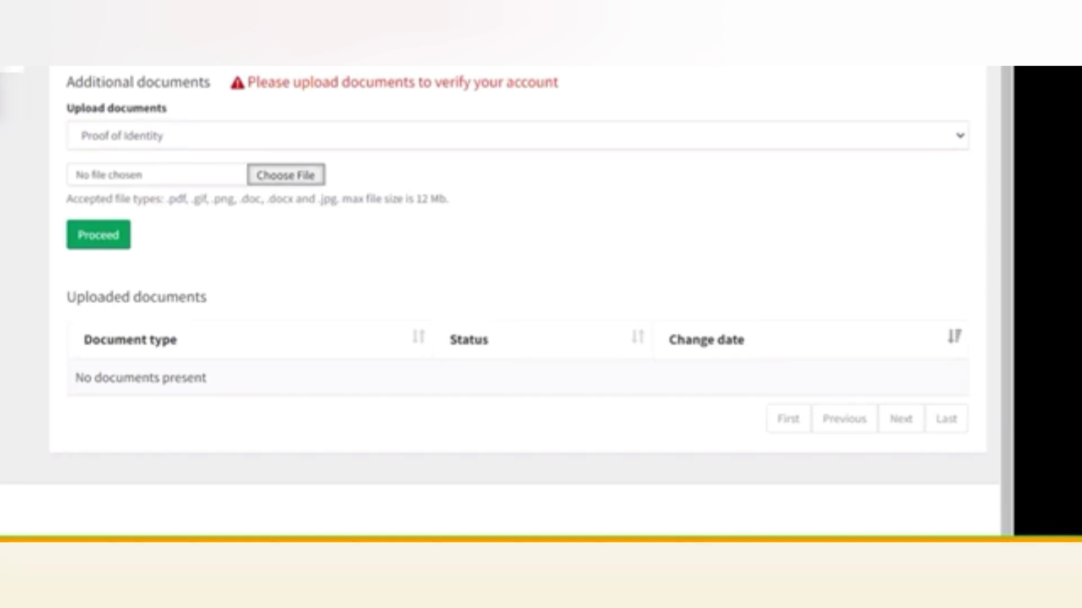
left_click(89, 248)
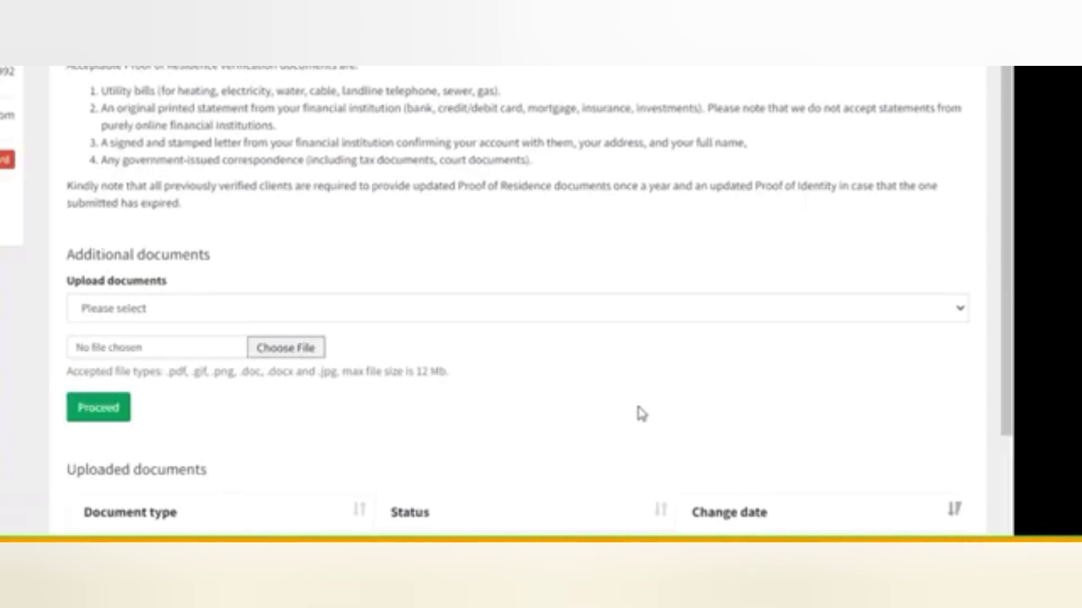
Upload the file back.jpeg as Proof of Residence and submit it for account verification
left_click(961, 312)
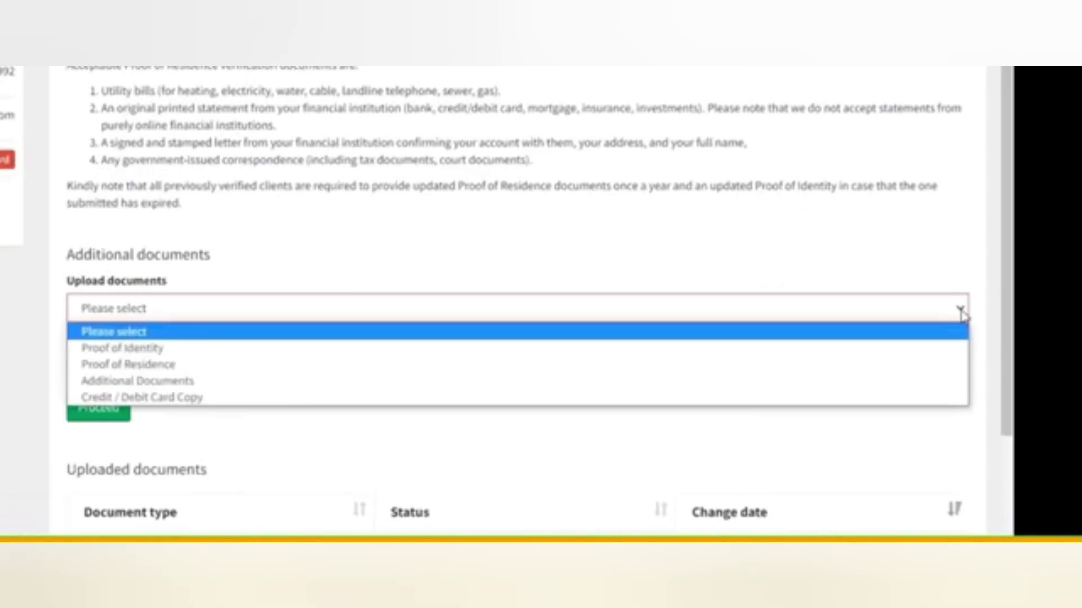
left_click(350, 368)
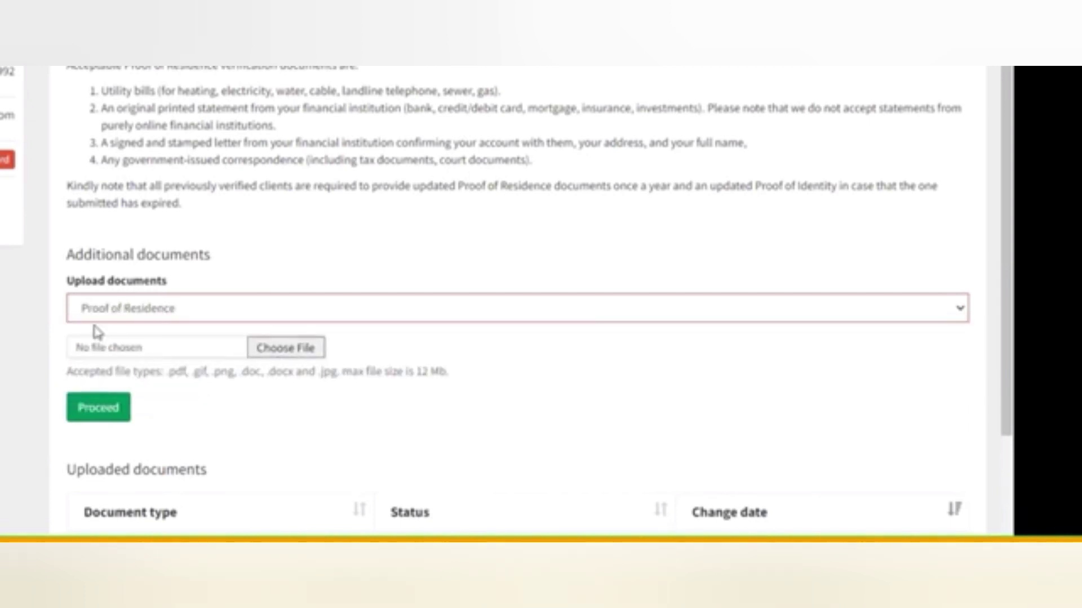
left_click(287, 349)
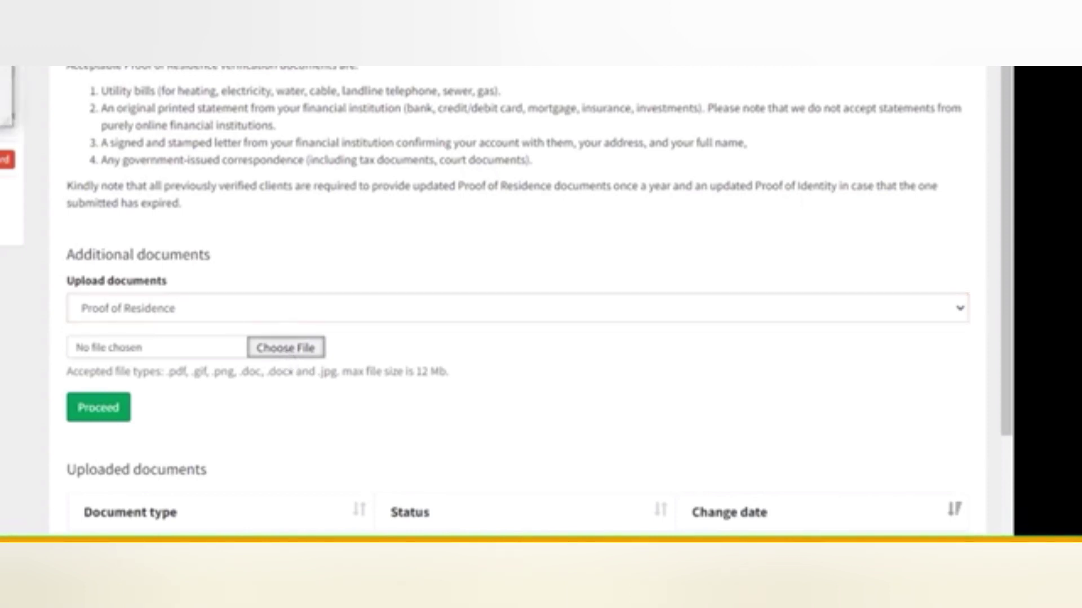
key("Return")
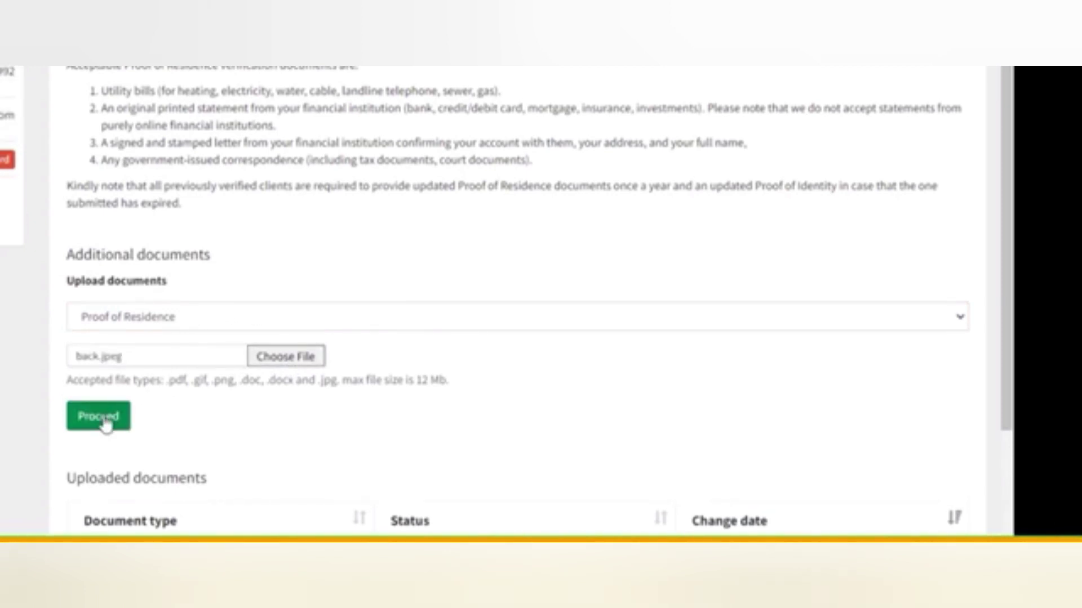
left_click(102, 420)
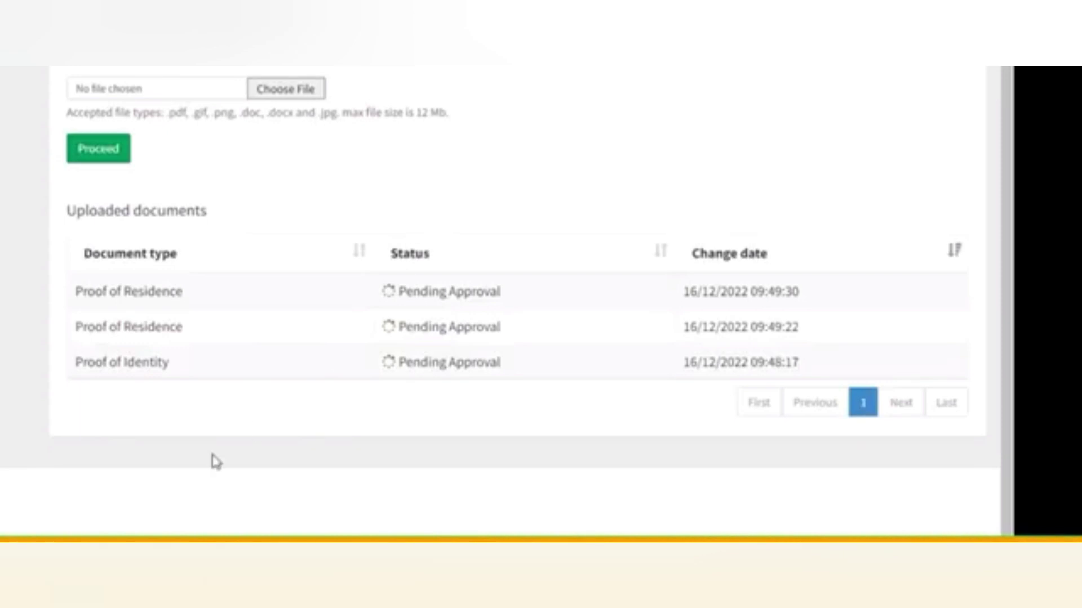